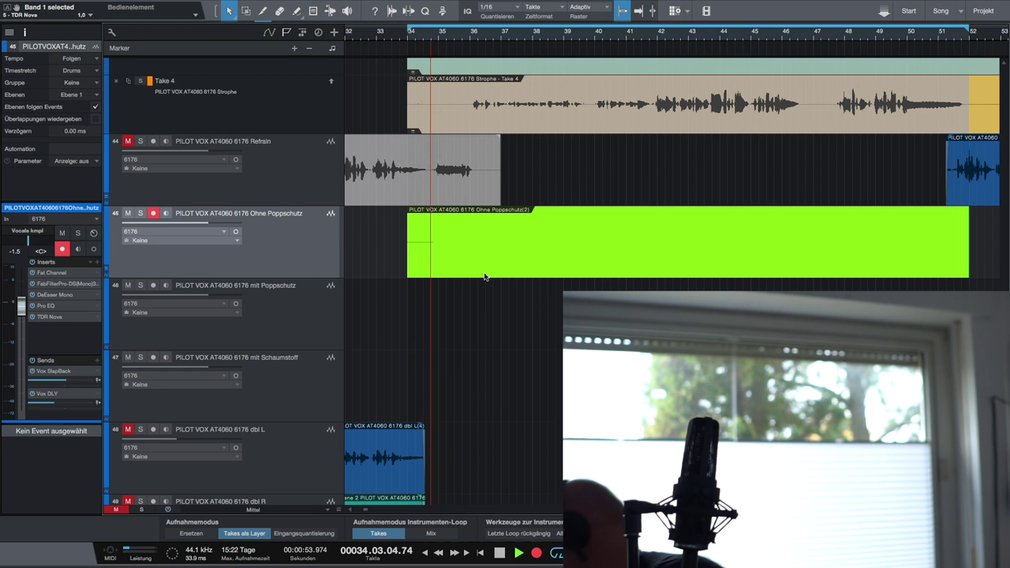
- Stop the take on the AT4060 6176 Ohne Poppschutz track and record a new take on the AT4060 6176 mit Poppschutz track
key("space")
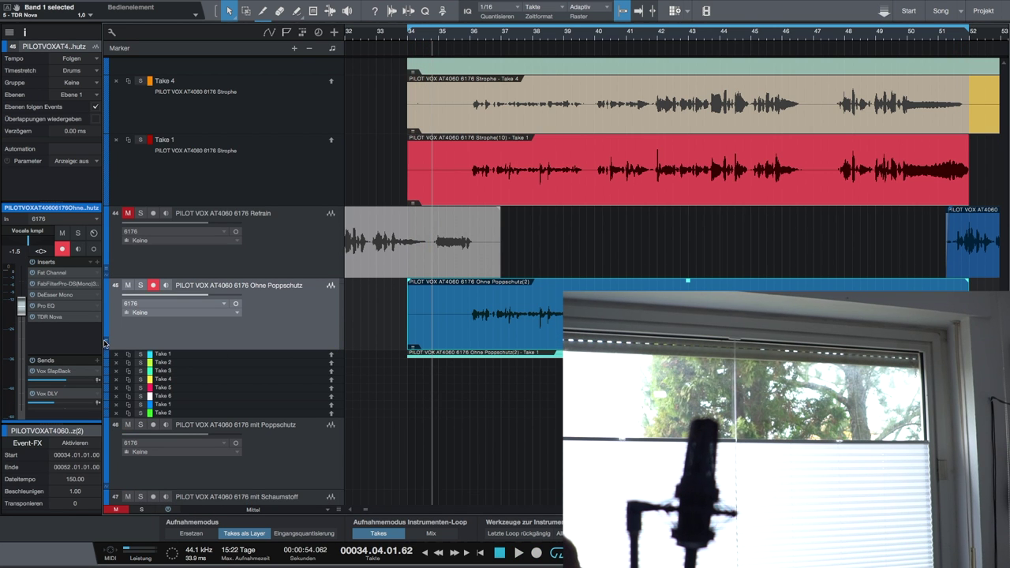
key("Down")
left_click(167, 358)
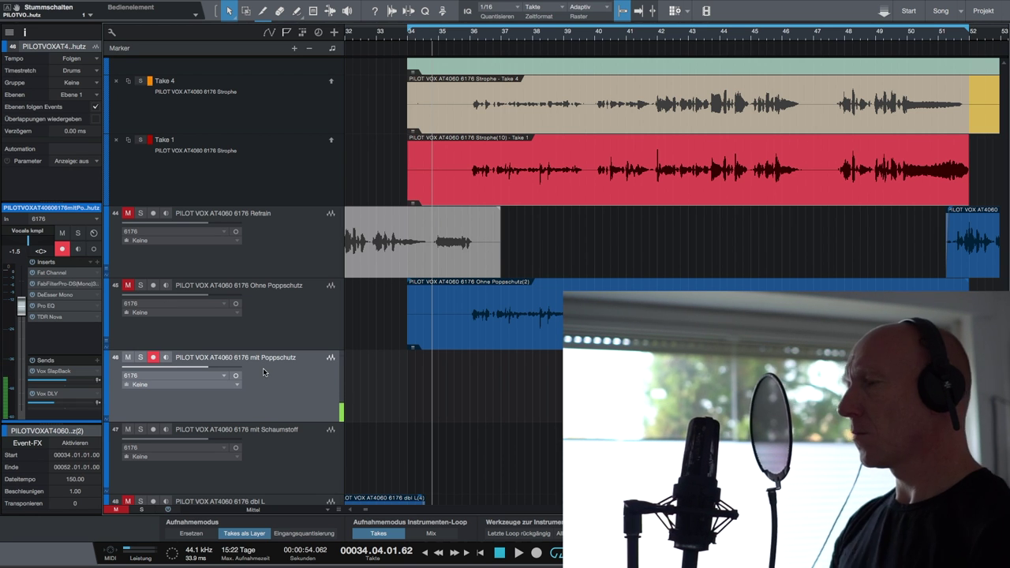
key("KP_Multiply")
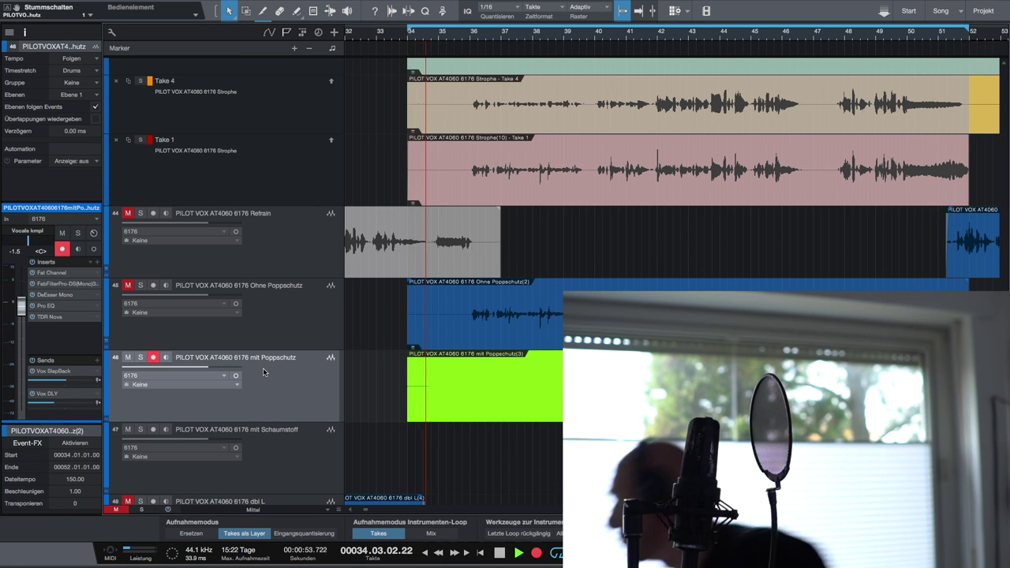
key("space")
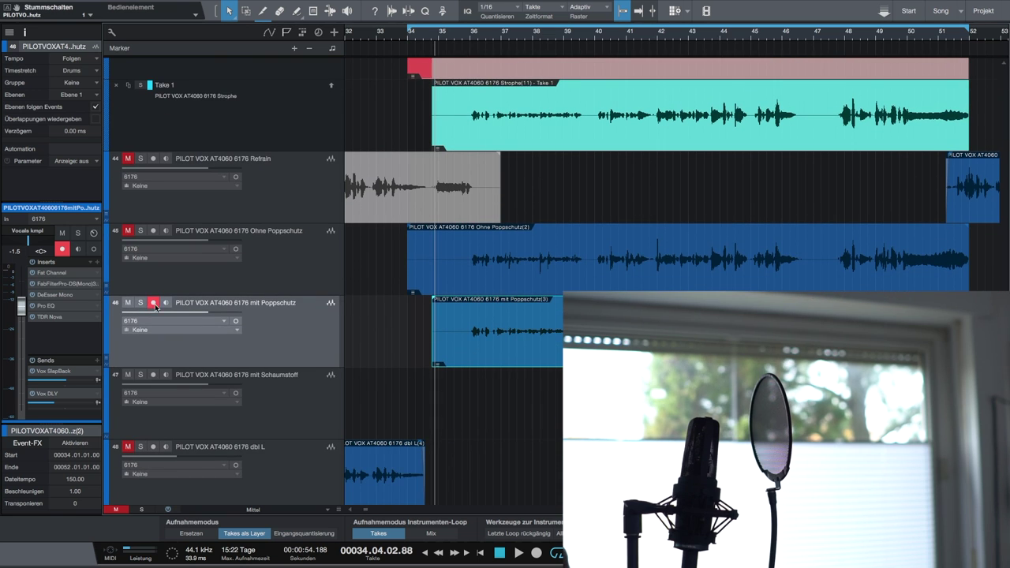
- Select the AT4060 6176 mit Schaumstoff track and start recording the vocal on it
scroll(280, 386, "down", 1)
scroll(280, 386, "down", 1)
left_click(280, 287)
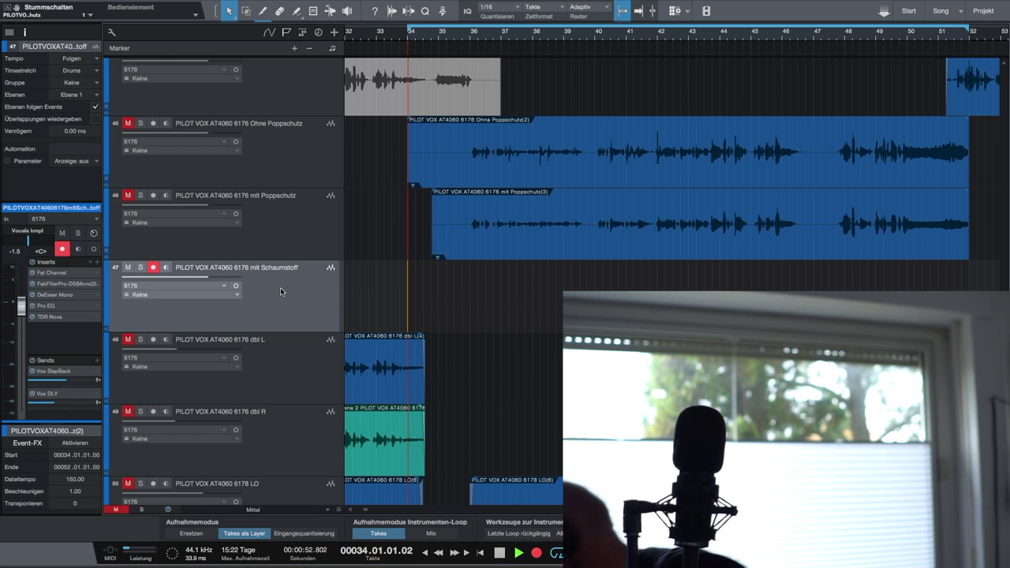
key("KP_Multiply")
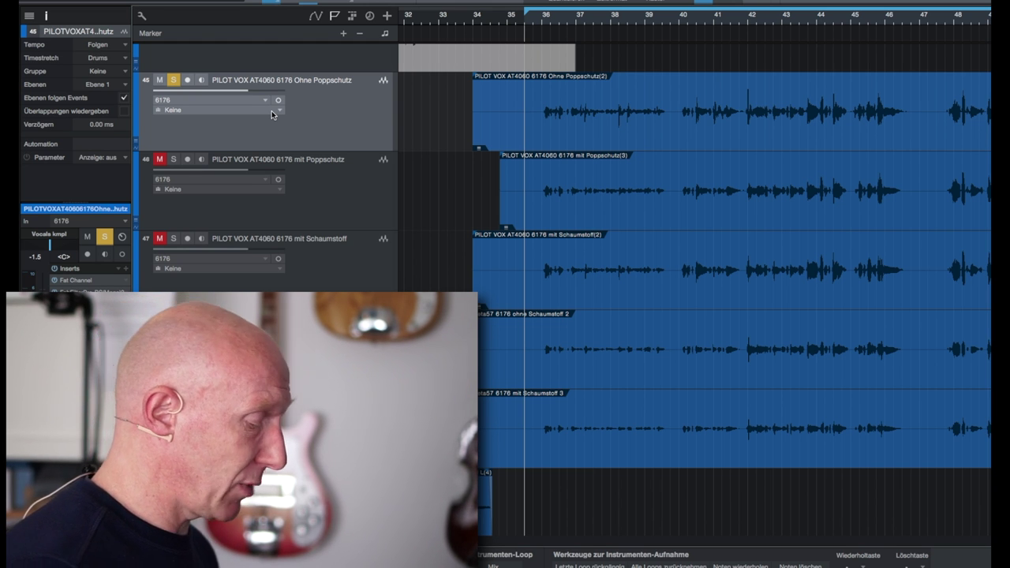
- Listen to the soloed AT4060 6176 Ohne Poppschutz vocal in two passages, pausing playback between them
key("space")
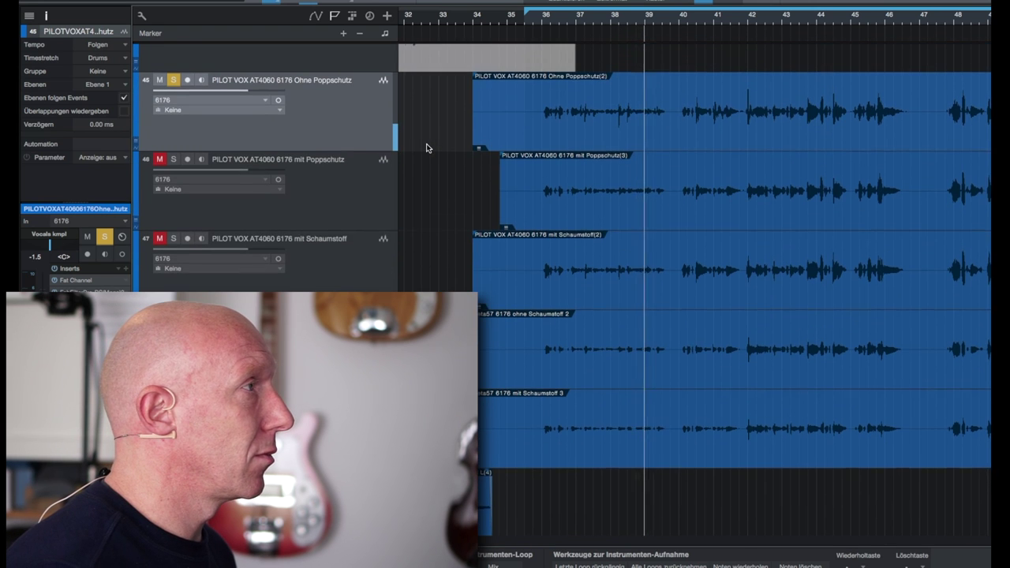
scroll(426, 148, "up", 1)
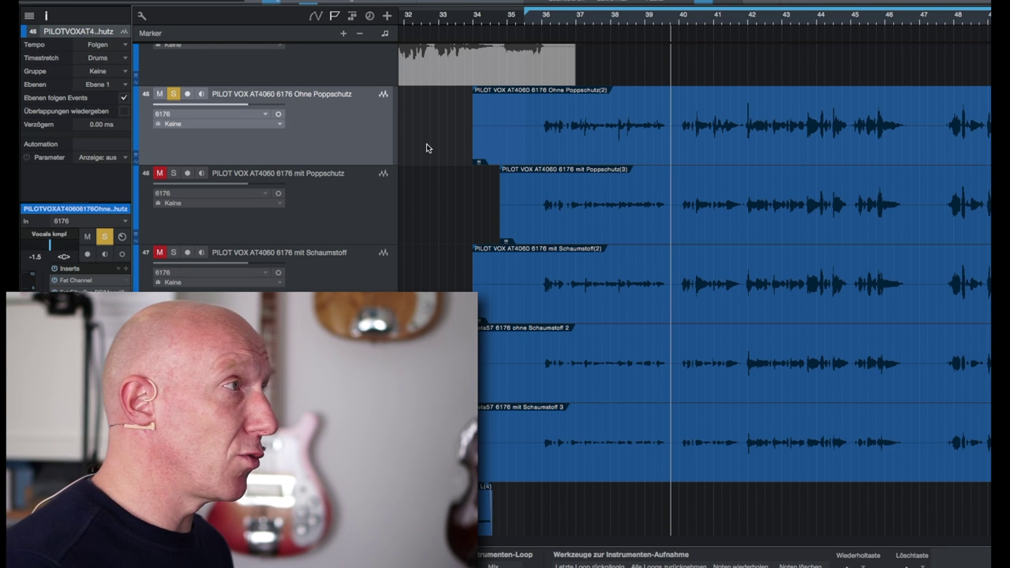
key("space")
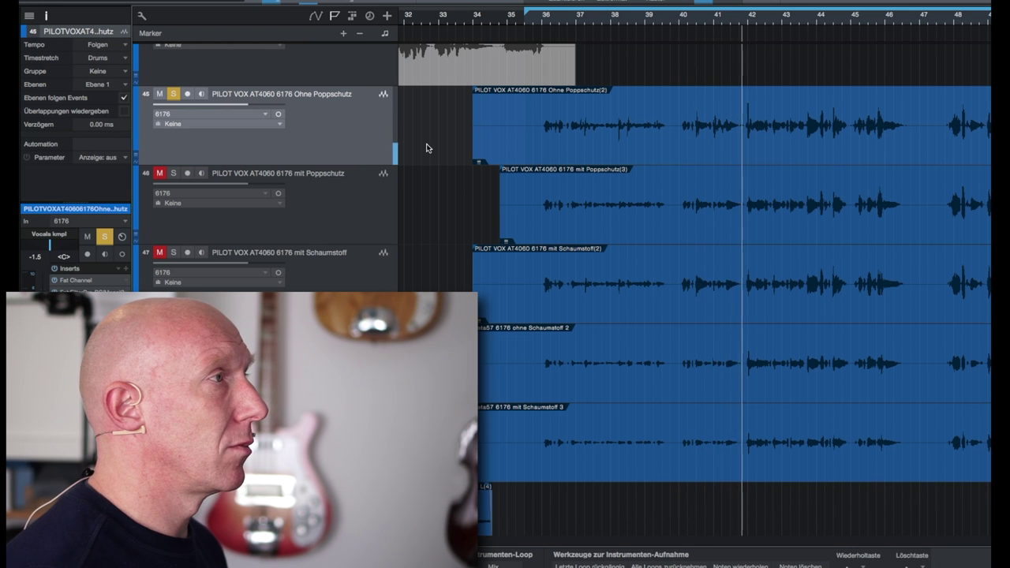
key("space")
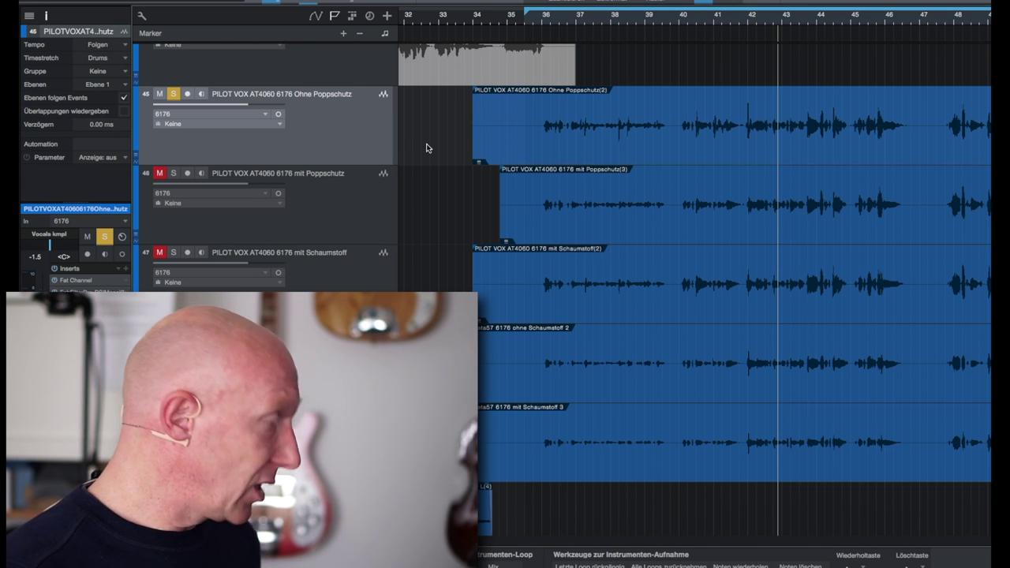
- Inspect the Fat Channel compressor's VU meter on the Ohne Poppschutz track in the mixer while replaying from about bar 40, then close it
key("F3")
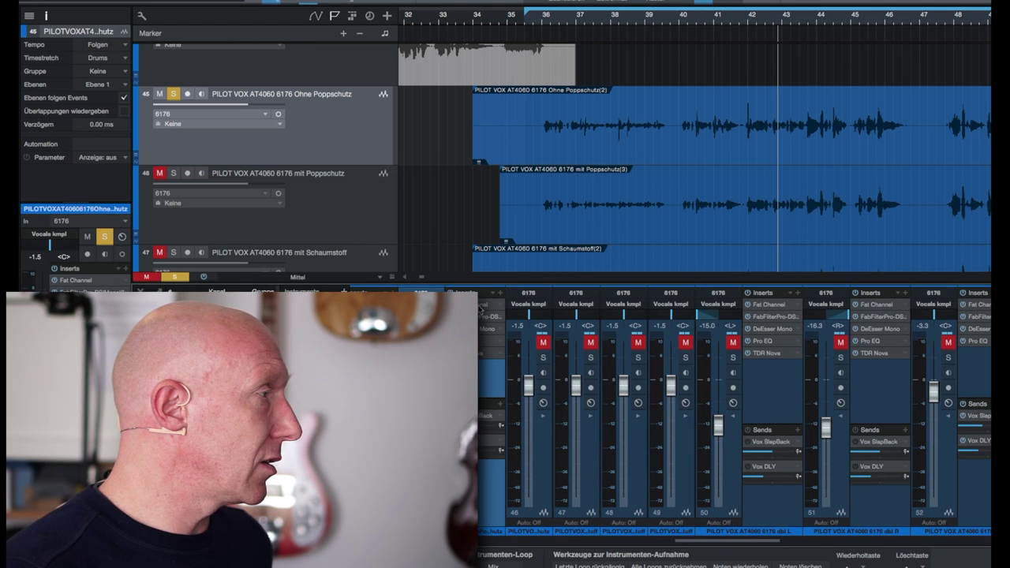
left_click(481, 308)
left_click(578, 145)
left_click_drag(584, 93, 676, 266)
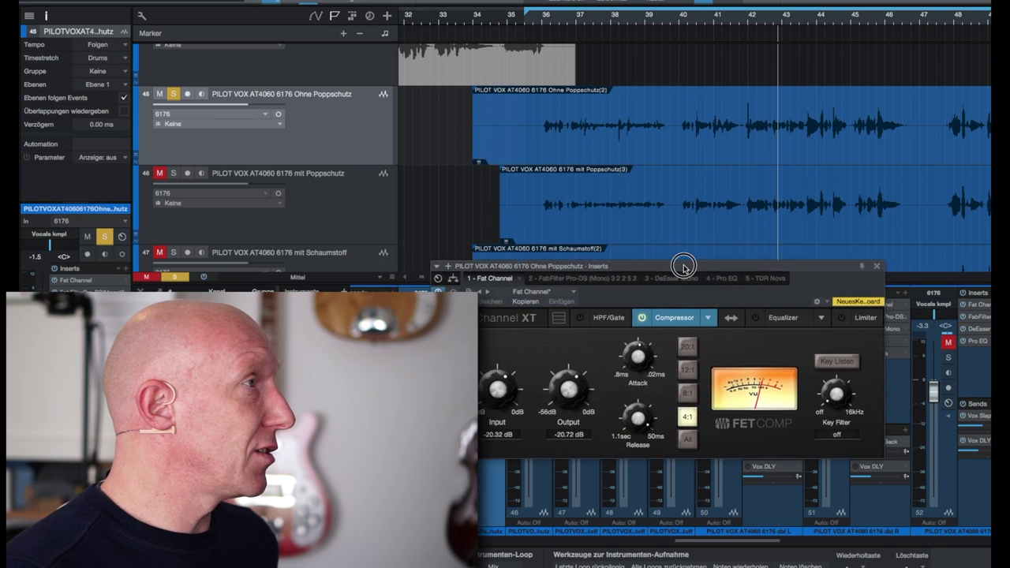
left_click(686, 23)
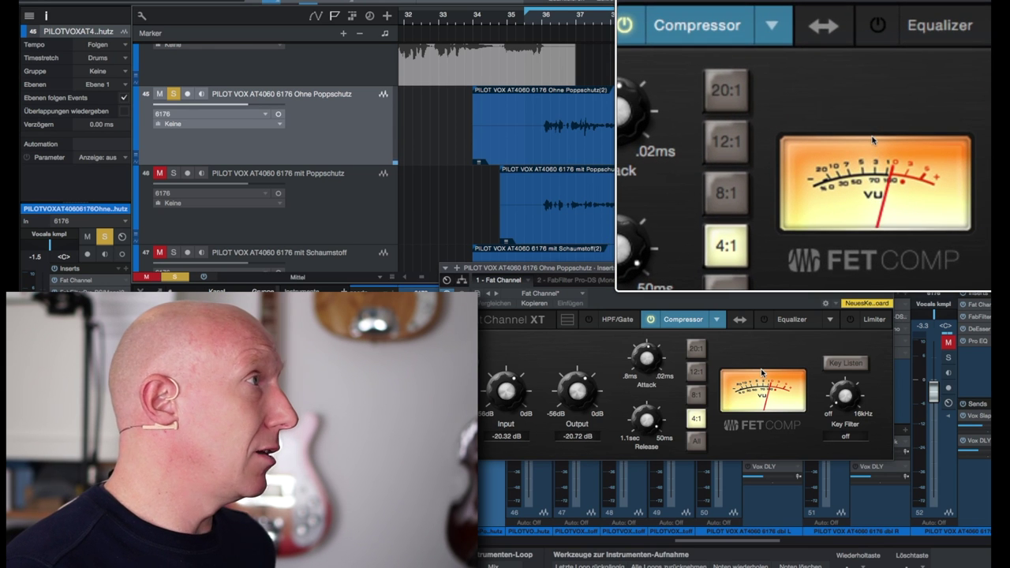
left_click(672, 24)
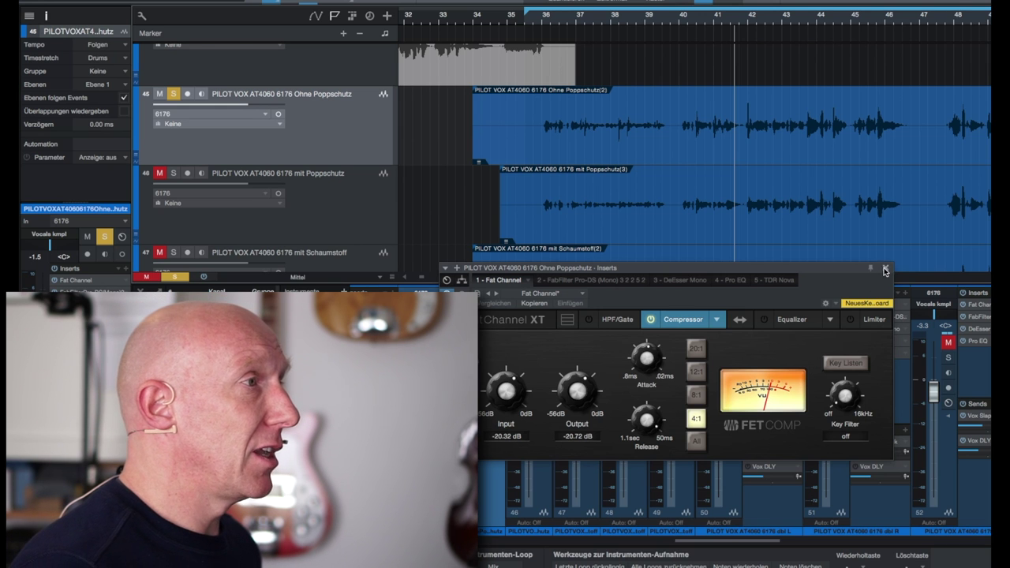
left_click(885, 269)
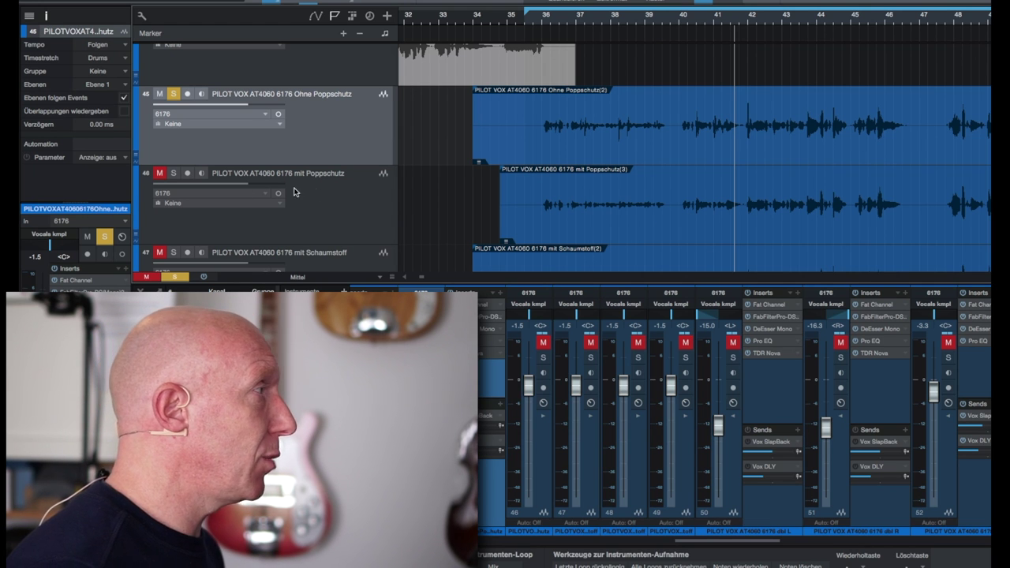
- Solo the AT4060 6176 mit Poppschutz track and listen to it from about bar 36 and again from about bar 40
left_click(174, 173)
left_click(543, 22)
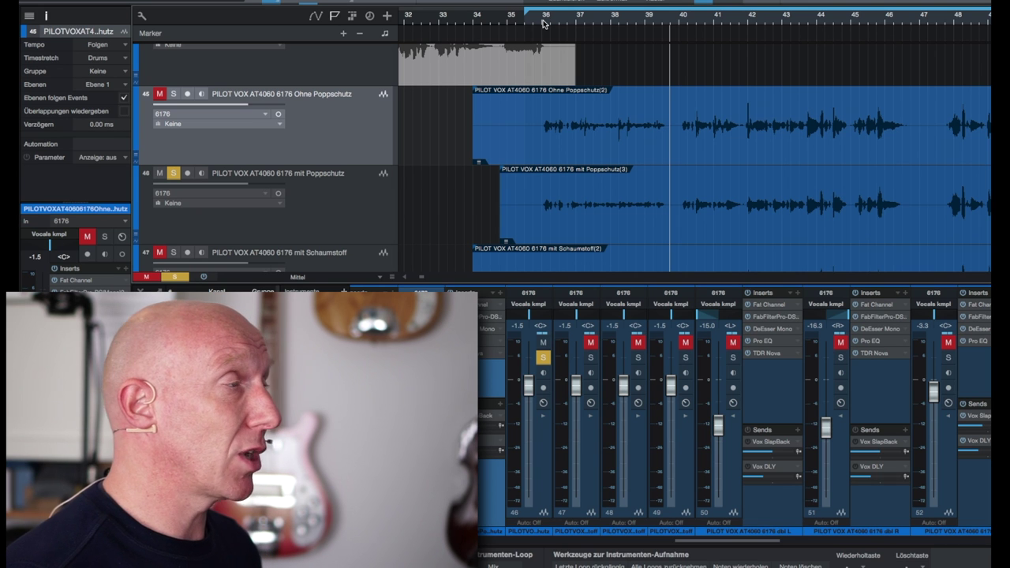
key("space")
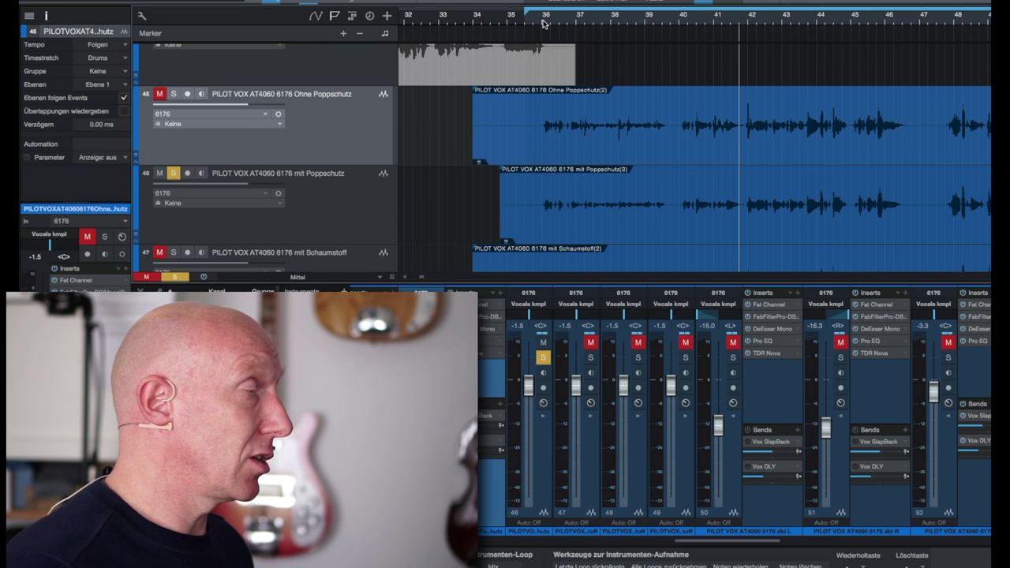
left_click(679, 22)
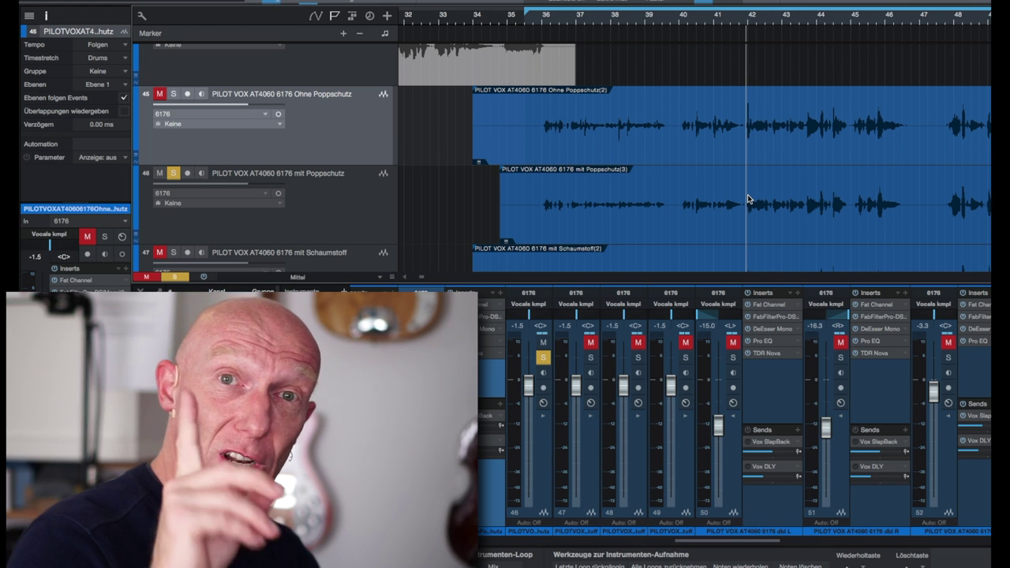
- Solo the AT4060 6176 mit Schaumstoff track and listen to its vocal passages
scroll(749, 199, "down", 2)
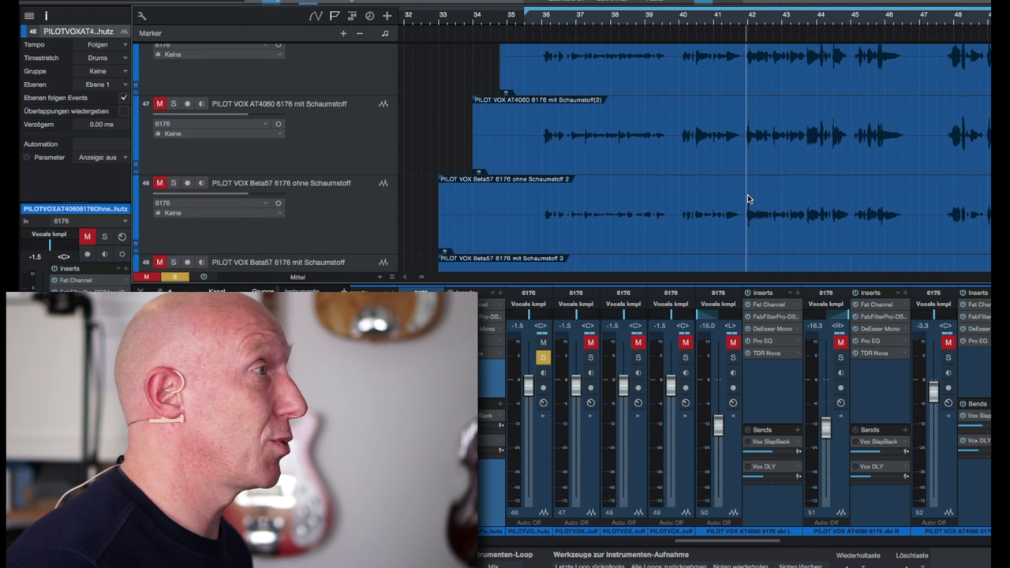
left_click(285, 182)
left_click(174, 132)
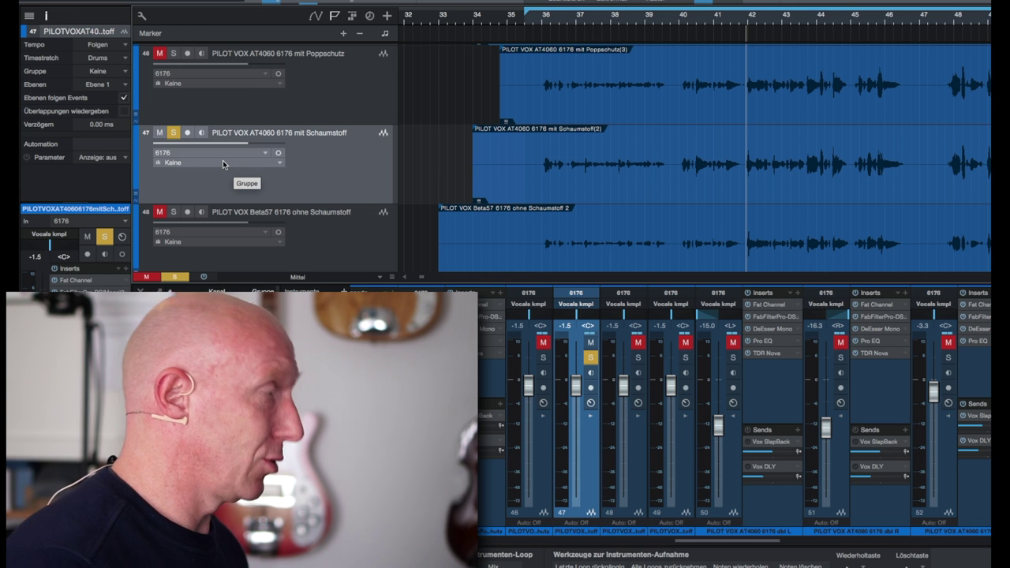
key("space")
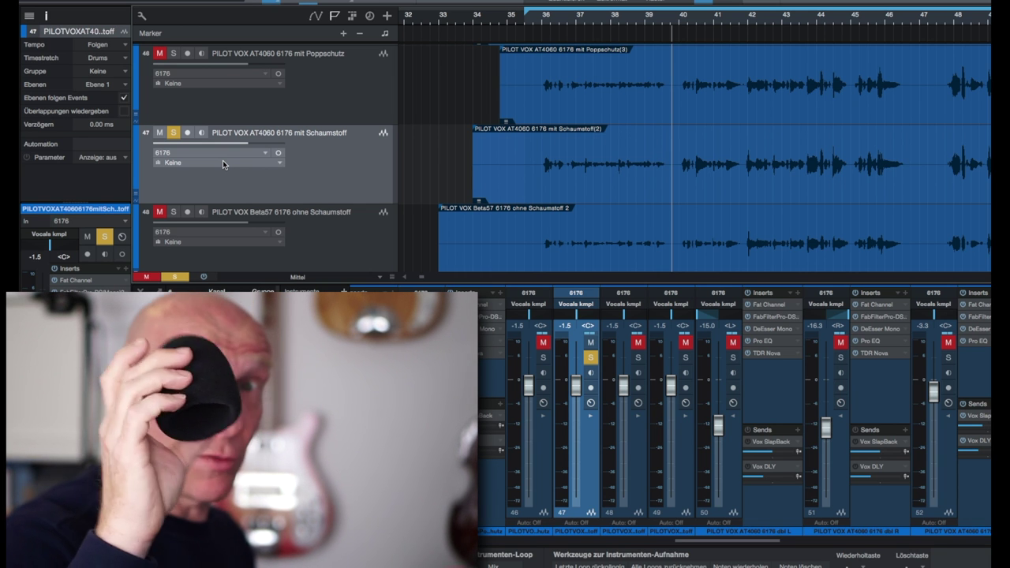
key("space")
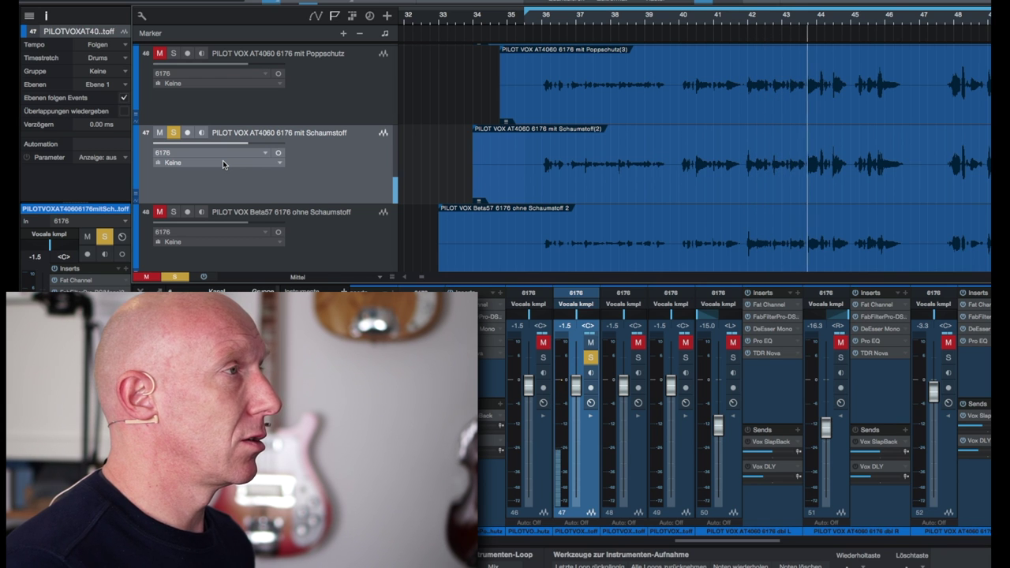
key("space")
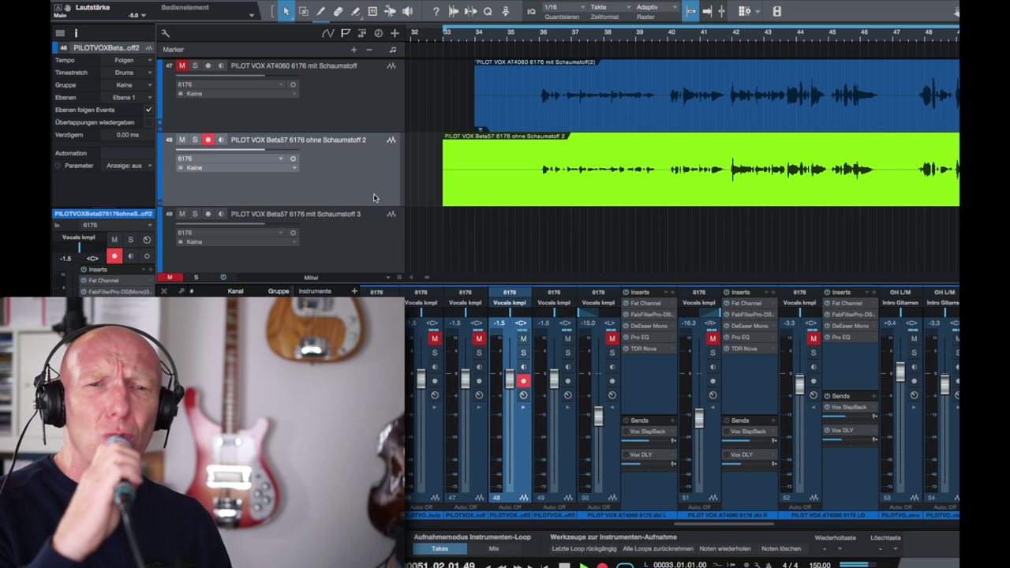
- Stop the take on the Beta57 6176 ohne Schaumstoff 2 track and record a take on the Beta57 6176 mit Schaumstoff 3 track
key("space")
scroll(374, 197, "up", 1)
scroll(374, 197, "down", 2)
left_click(367, 206)
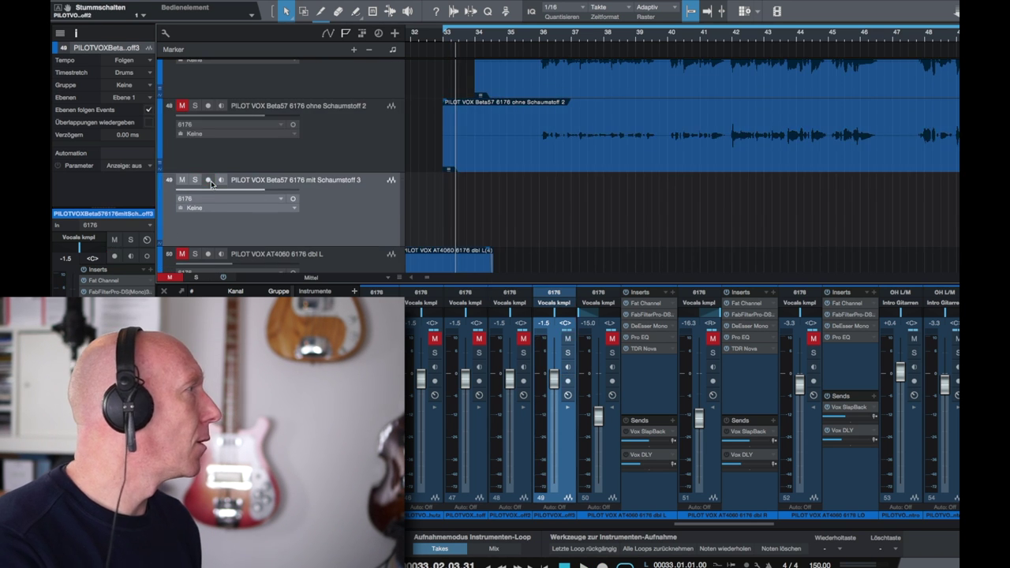
scroll(360, 216, "down", 1)
key("KP_Multiply")
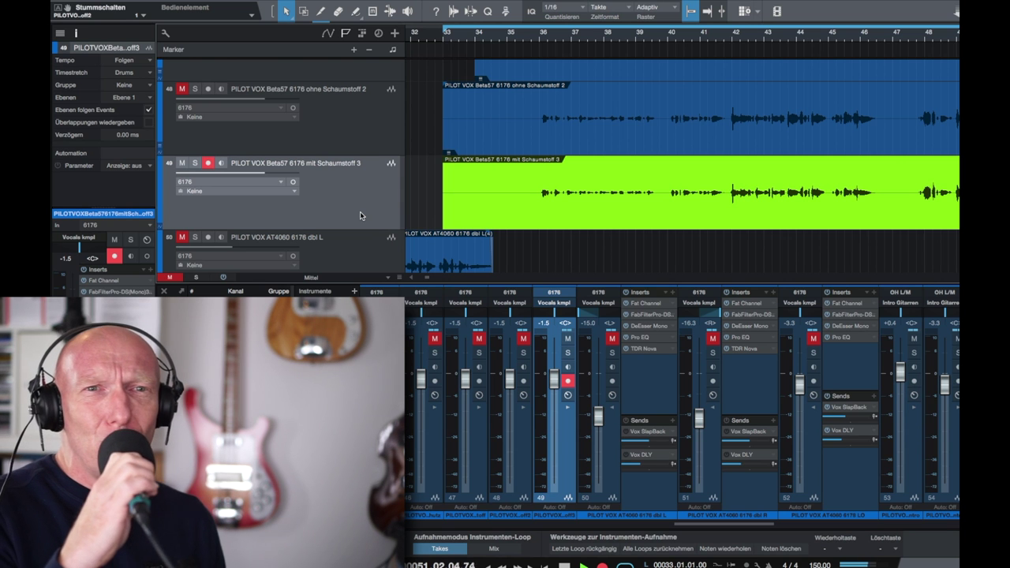
key("space")
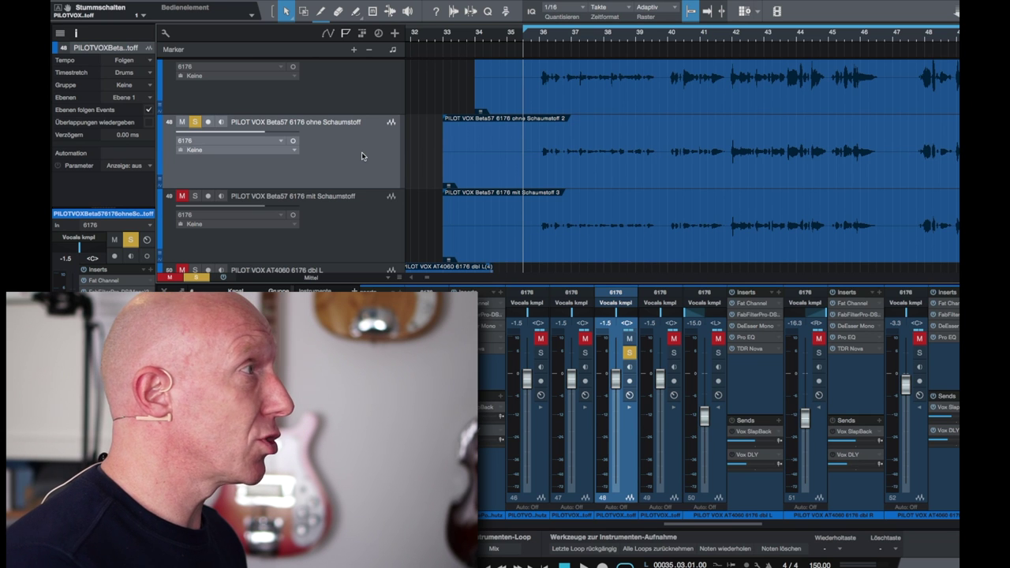
- Listen to the soloed Beta57 6176 ohne Schaumstoff vocal, pausing playback between passages
key("space")
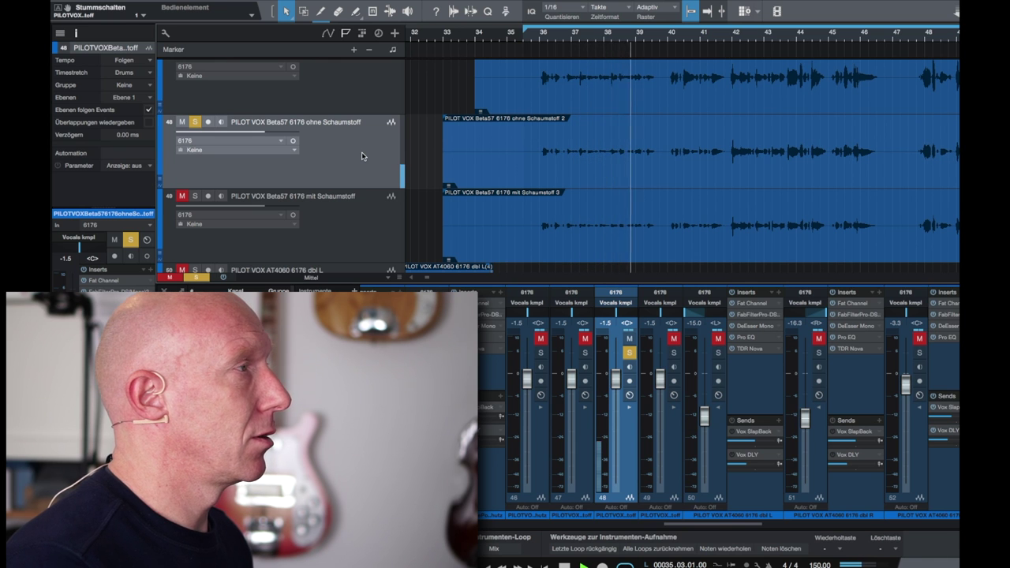
key("space")
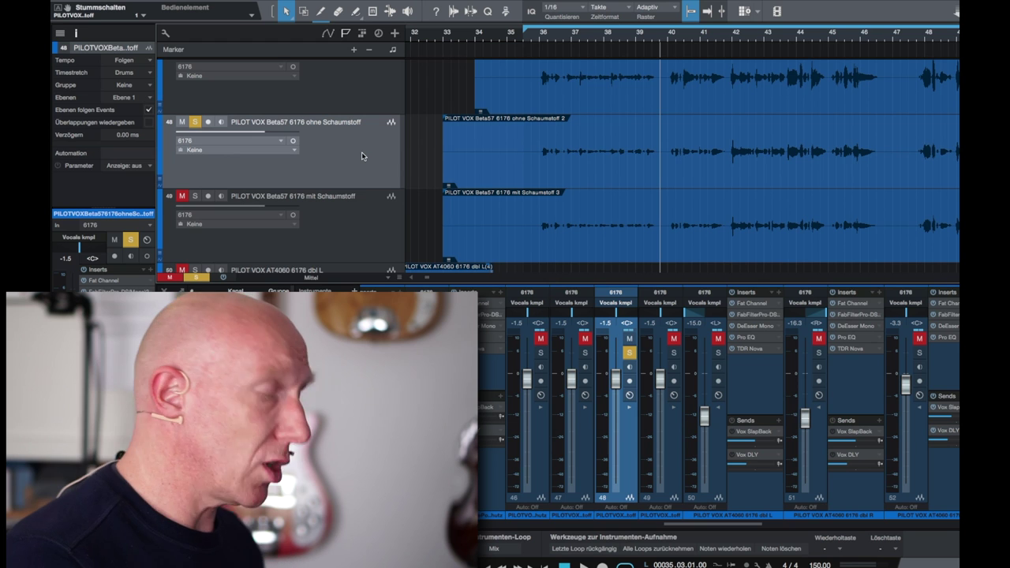
key("space")
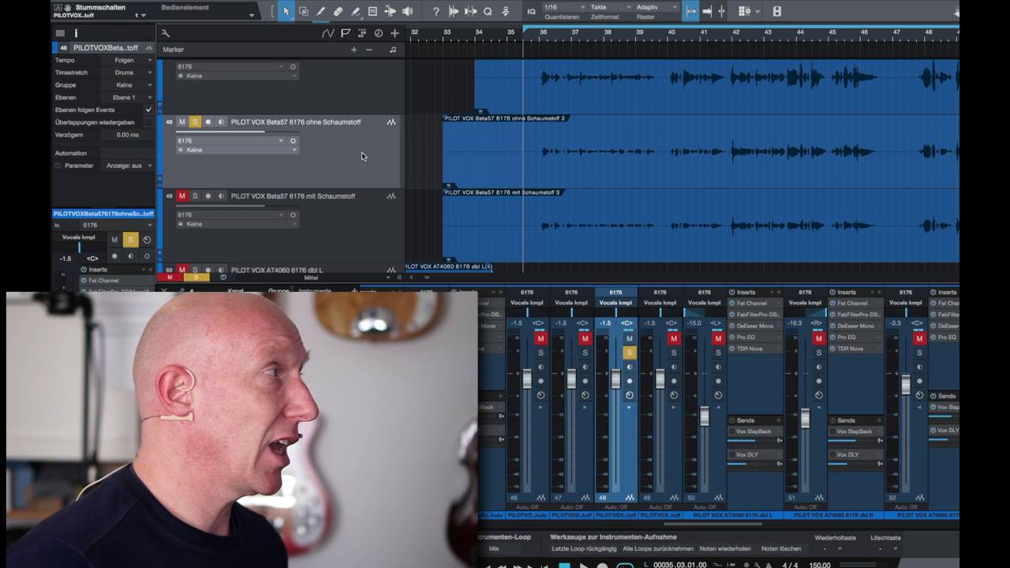
key("space")
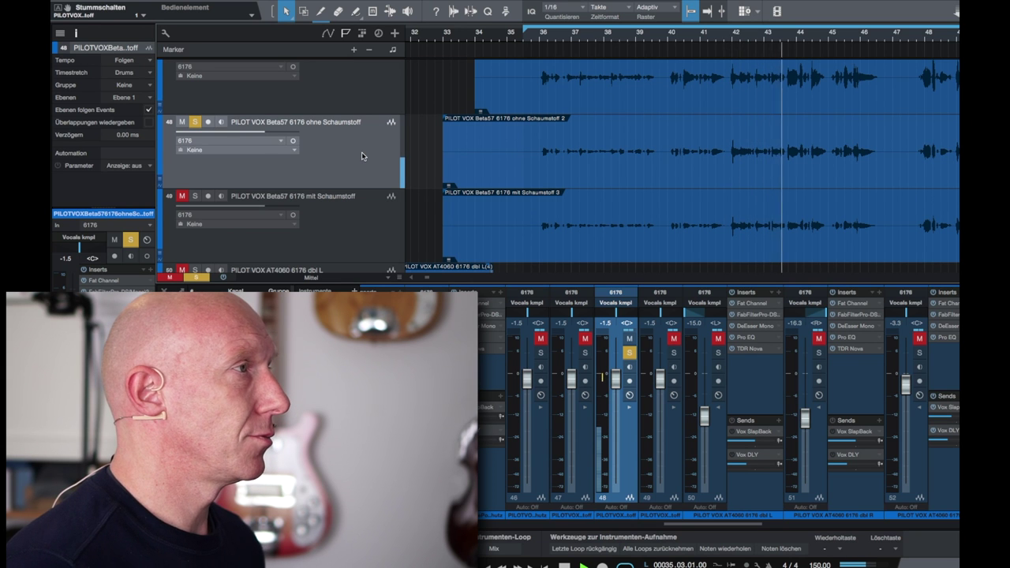
key("space")
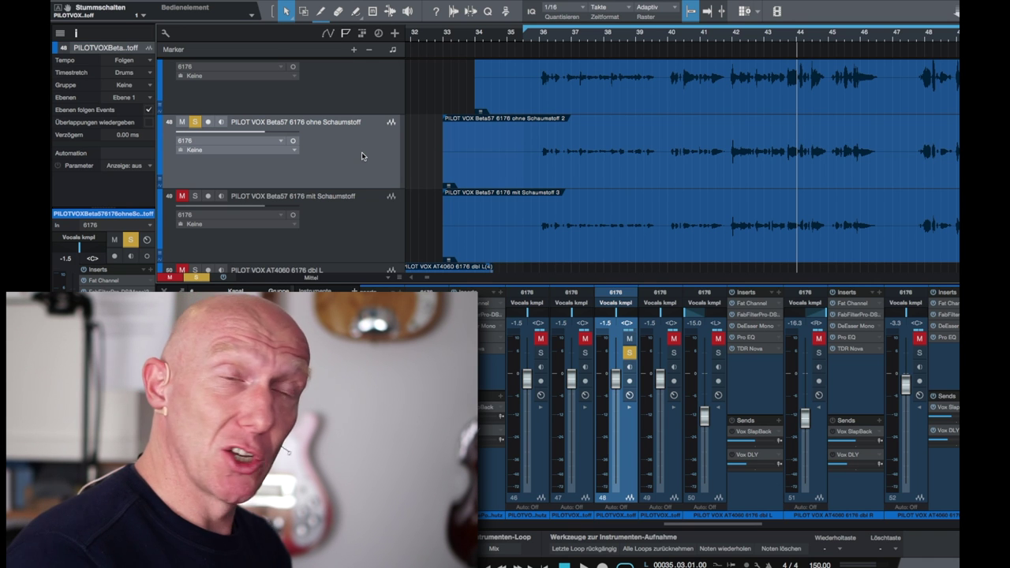
- Solo the Beta57 6176 mit Schaumstoff track and listen to its vocal, pausing playback between passages
left_click(195, 197)
key("space")
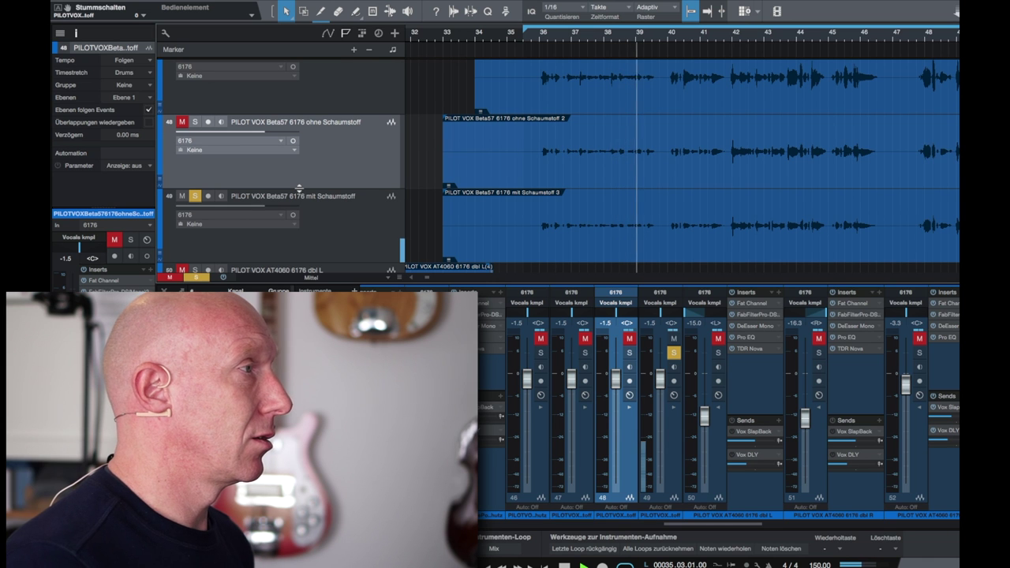
key("space")
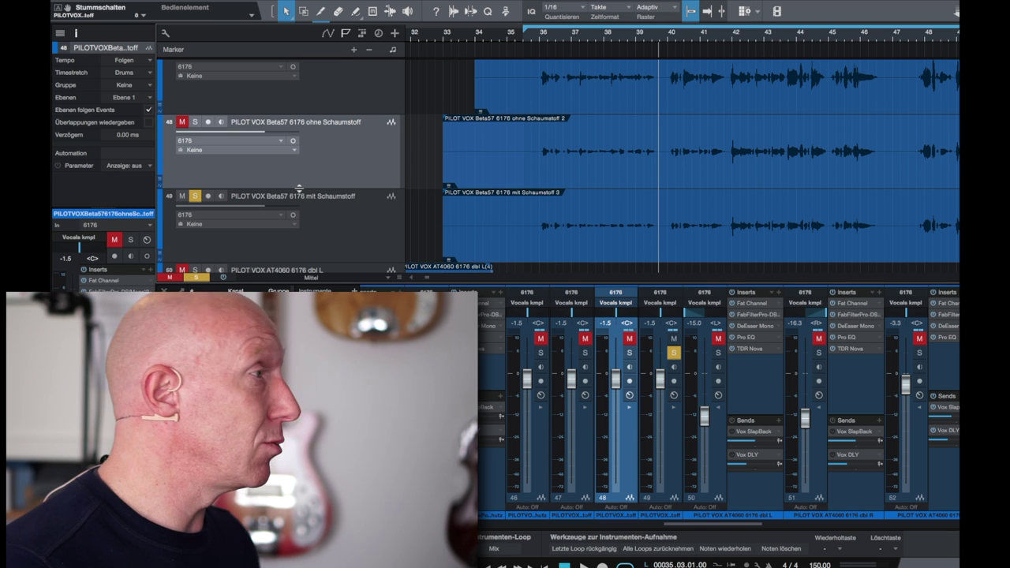
key("space")
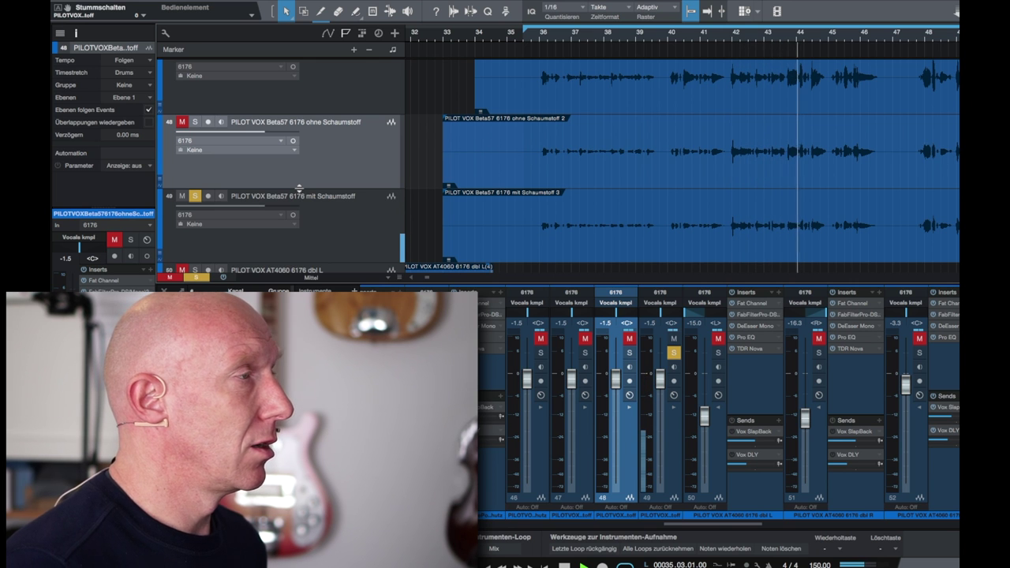
key("space")
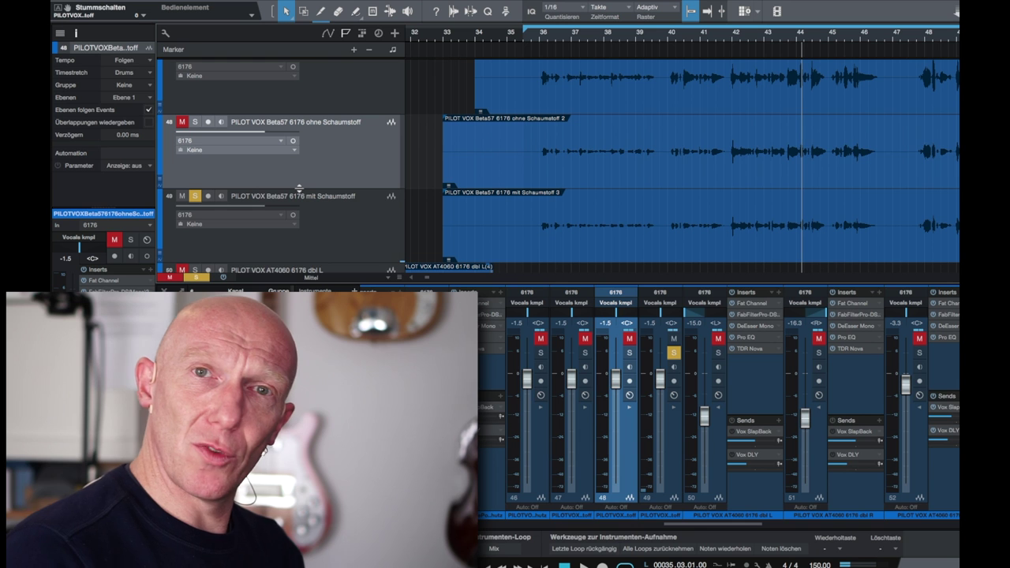